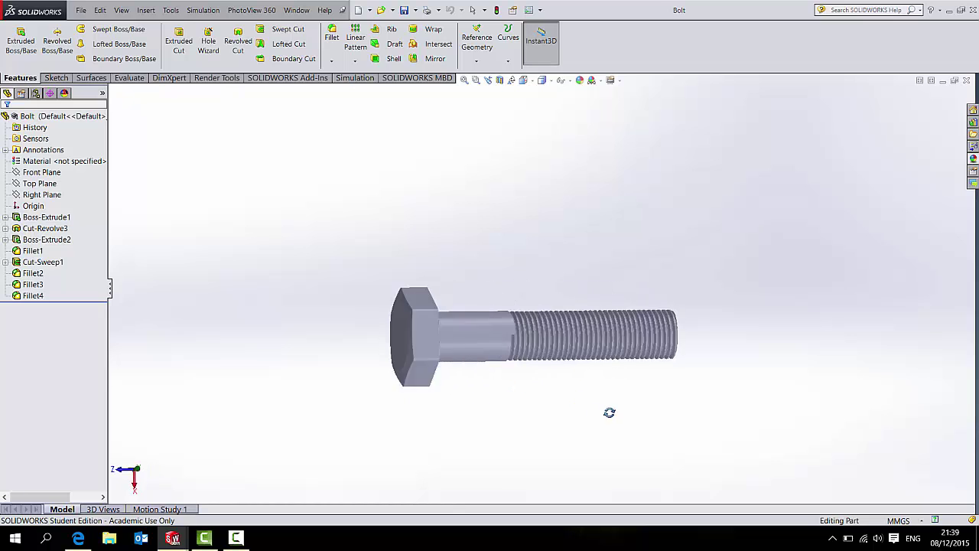
Display the bolt shaded with edges and examine its threaded end
{"action": "middle_click_drag", "start_coordinate": [553, 401], "coordinate": [507, 367]}
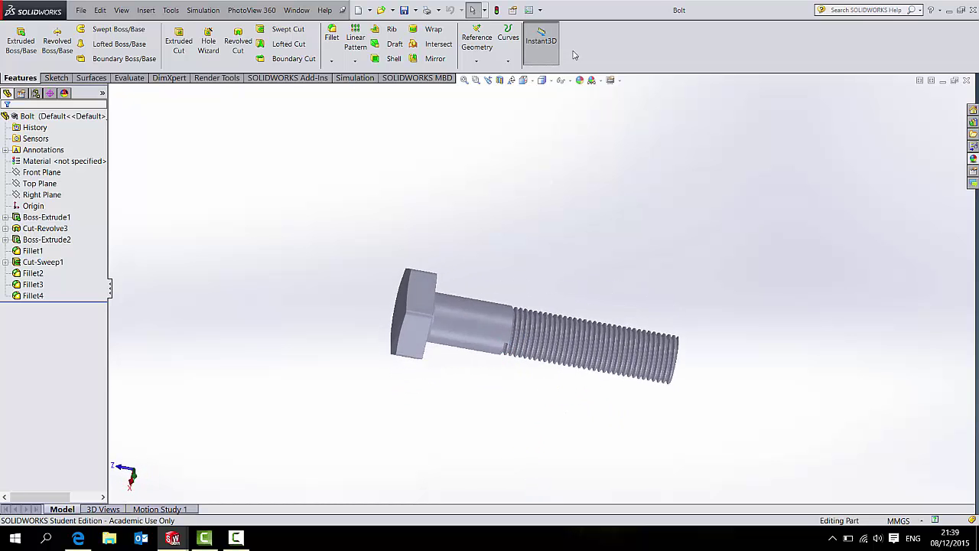
{"action": "left_click", "coordinate": [551, 82]}
{"action": "left_click", "coordinate": [547, 101]}
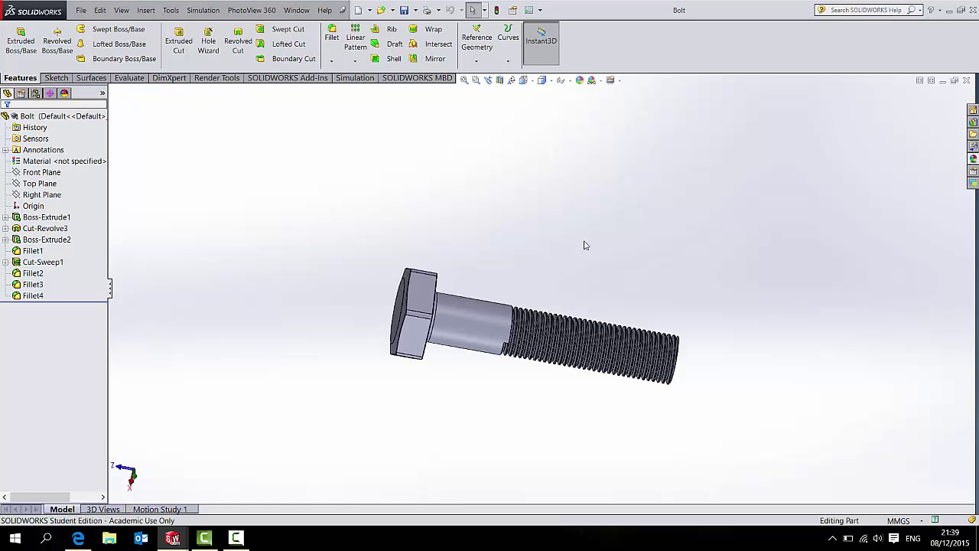
{"action": "mouse_move", "coordinate": [565, 252]}
{"action": "middle_mouse_down"}
{"action": "mouse_move", "coordinate": [454, 267]}
{"action": "mouse_move", "coordinate": [500, 253]}
{"action": "mouse_move", "coordinate": [590, 259]}
{"action": "mouse_move", "coordinate": [555, 260]}
{"action": "middle_mouse_up"}
{"action": "scroll", "coordinate": [673, 336], "scroll_direction": "down", "scroll_amount": 5}
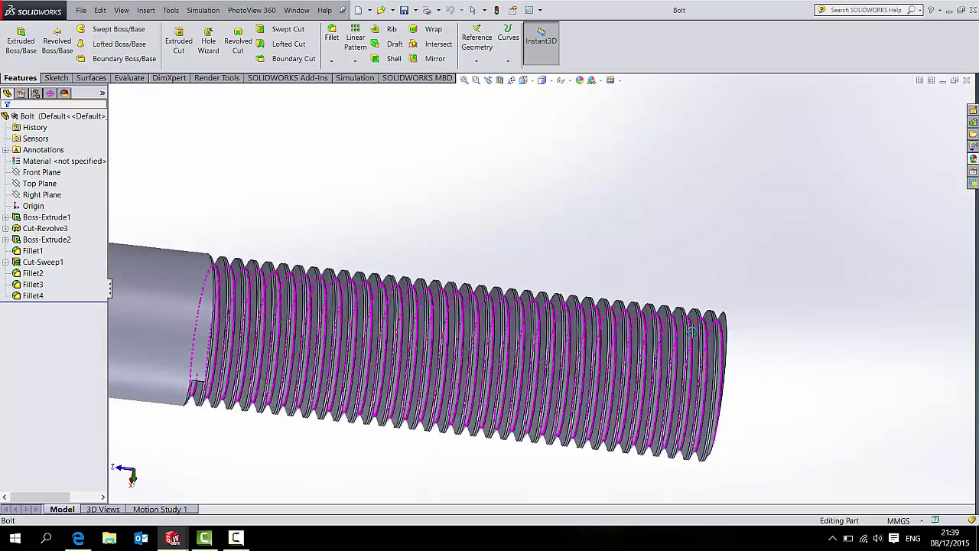
{"action": "mouse_move", "coordinate": [690, 331]}
{"action": "middle_mouse_down"}
{"action": "mouse_move", "coordinate": [664, 382]}
{"action": "mouse_move", "coordinate": [673, 337]}
{"action": "middle_mouse_up"}
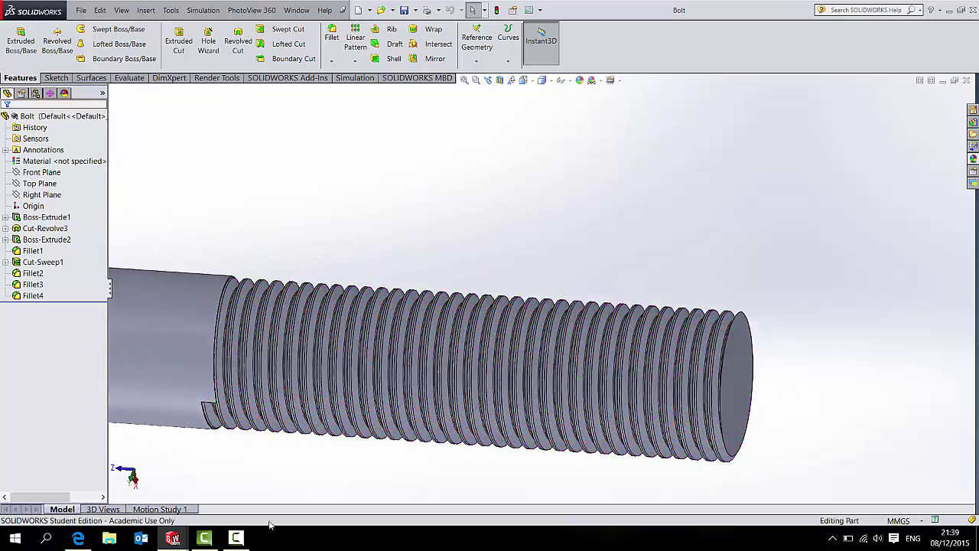
Switch to the Nut part and examine its smooth centre hole from several angles
{"action": "left_click", "coordinate": [203, 540]}
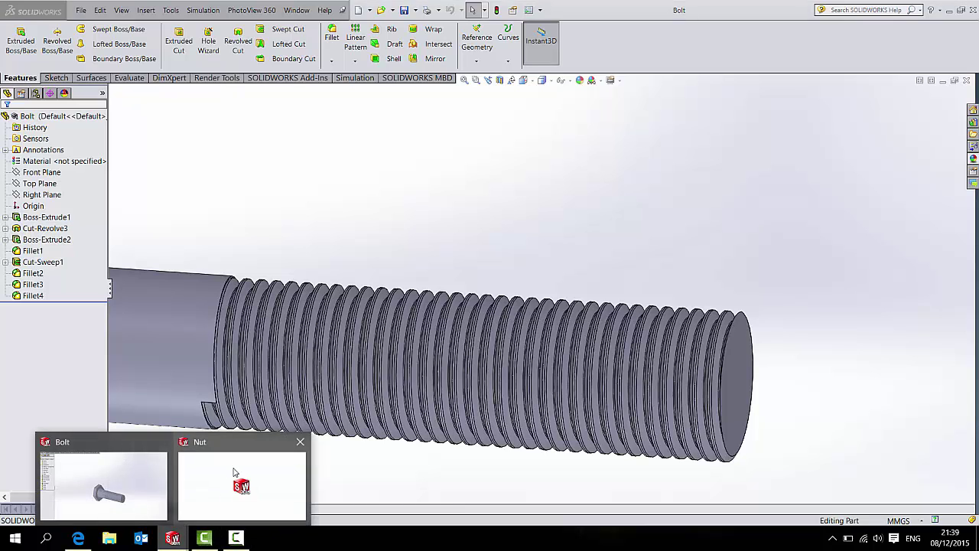
{"action": "left_click", "coordinate": [236, 472]}
{"action": "scroll", "coordinate": [585, 376], "scroll_direction": "up", "scroll_amount": 2}
{"action": "scroll", "coordinate": [599, 372], "scroll_direction": "down", "scroll_amount": 4}
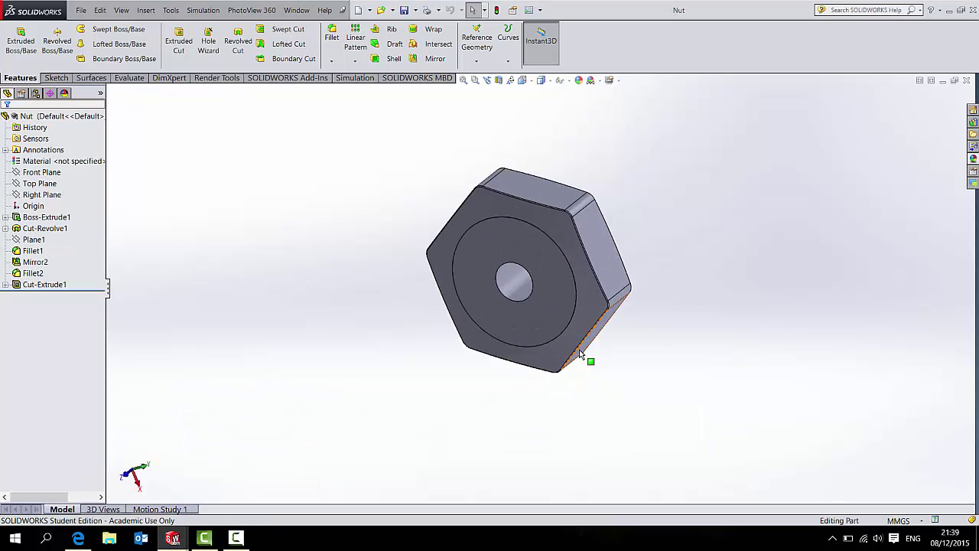
{"action": "middle_click_drag", "start_coordinate": [585, 361], "coordinate": [557, 343]}
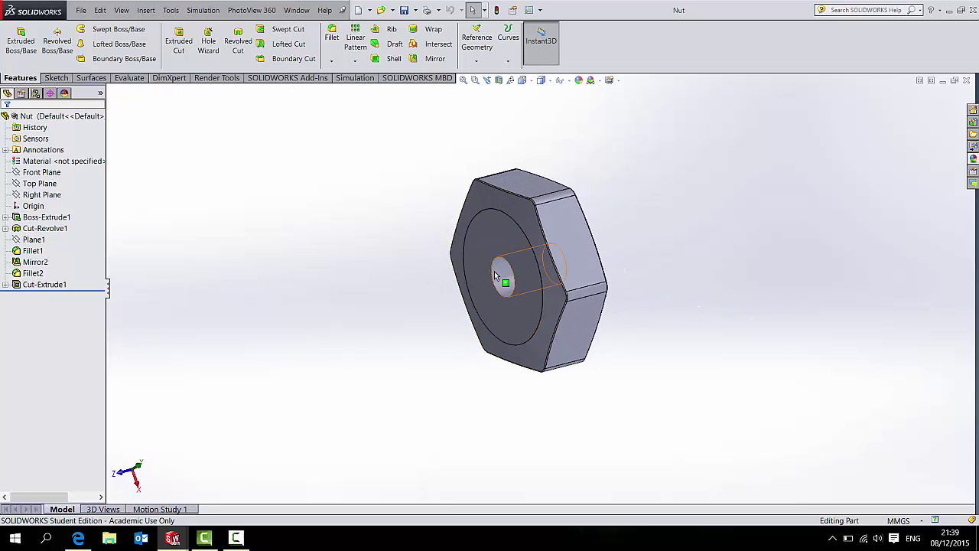
{"action": "scroll", "coordinate": [512, 295], "scroll_direction": "down", "scroll_amount": 5}
{"action": "middle_click_drag", "start_coordinate": [521, 305], "coordinate": [550, 283]}
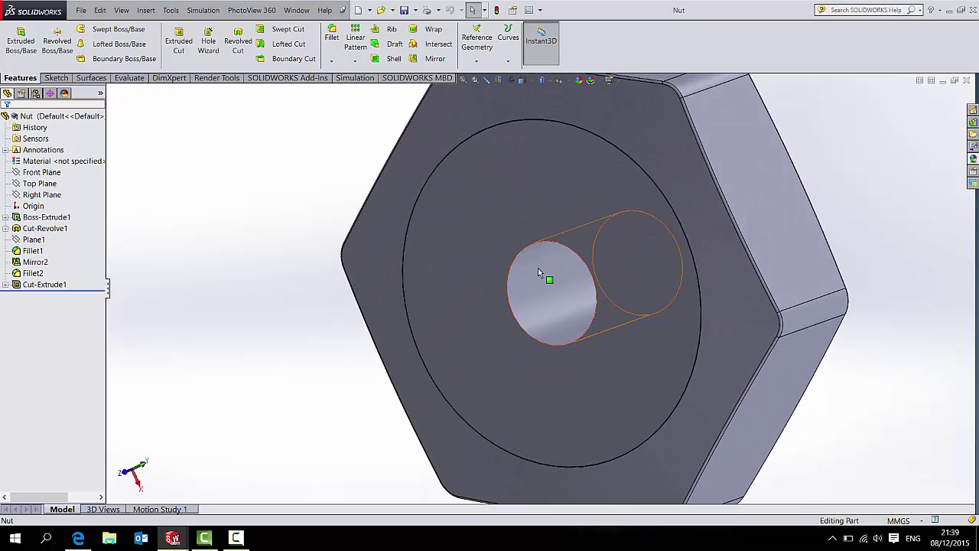
{"action": "scroll", "coordinate": [536, 296], "scroll_direction": "up", "scroll_amount": 5}
{"action": "scroll", "coordinate": [537, 297], "scroll_direction": "down", "scroll_amount": 4}
{"action": "middle_click_drag", "start_coordinate": [526, 373], "coordinate": [543, 340]}
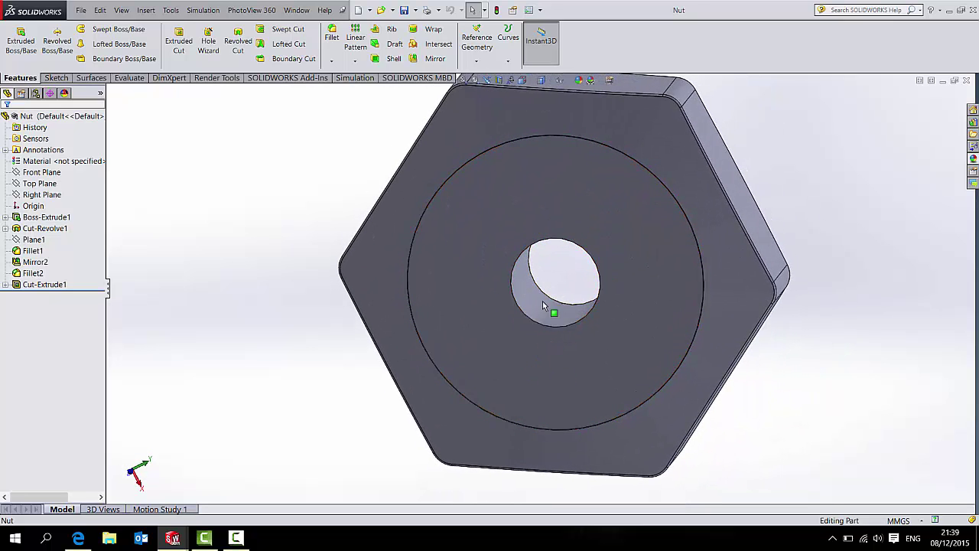
{"action": "mouse_move", "coordinate": [542, 306]}
{"action": "middle_mouse_down"}
{"action": "mouse_move", "coordinate": [511, 307]}
{"action": "mouse_move", "coordinate": [627, 332]}
{"action": "mouse_move", "coordinate": [539, 310]}
{"action": "middle_mouse_up"}
{"action": "scroll", "coordinate": [539, 309], "scroll_direction": "up", "scroll_amount": 5}
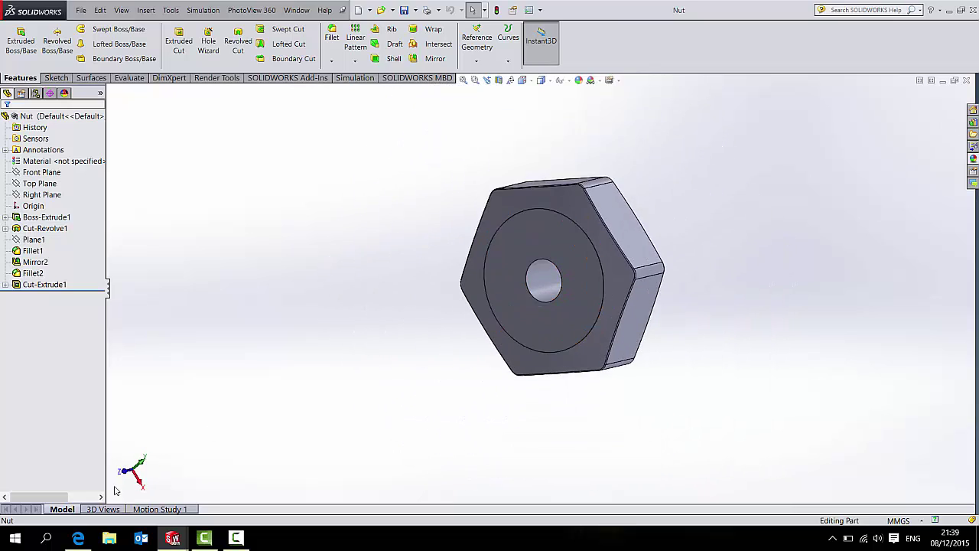
Close the Bolt part document and return to the Nut part
{"action": "mouse_move", "coordinate": [175, 540]}
{"action": "left_click", "coordinate": [240, 483]}
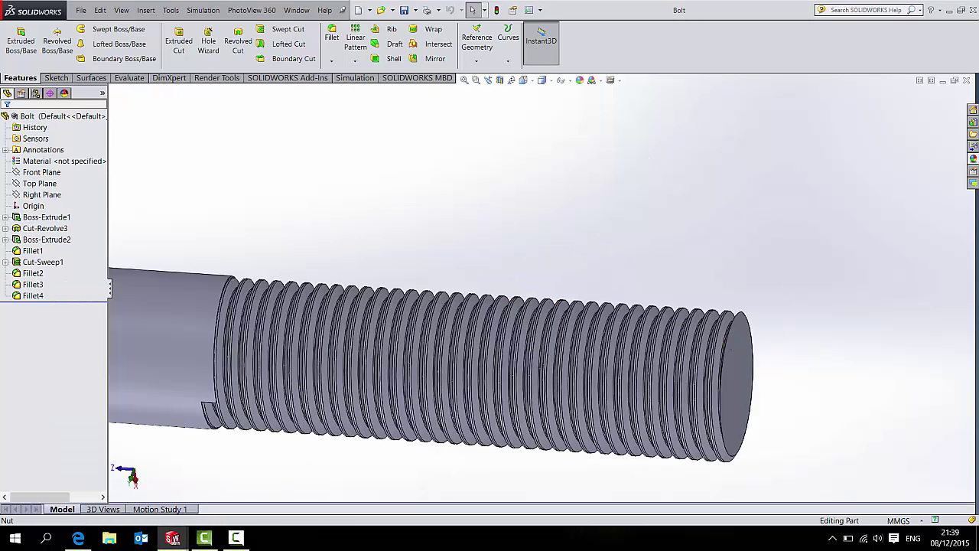
{"action": "key", "text": "f"}
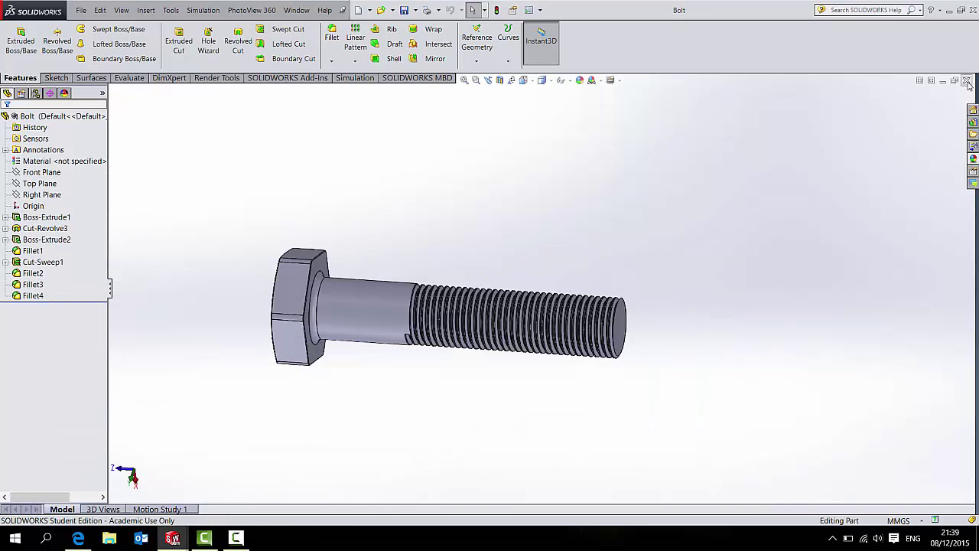
{"action": "left_click", "coordinate": [966, 80]}
{"action": "middle_click_drag", "start_coordinate": [530, 219], "coordinate": [550, 285]}
{"action": "scroll", "coordinate": [520, 305], "scroll_direction": "up", "scroll_amount": 3}
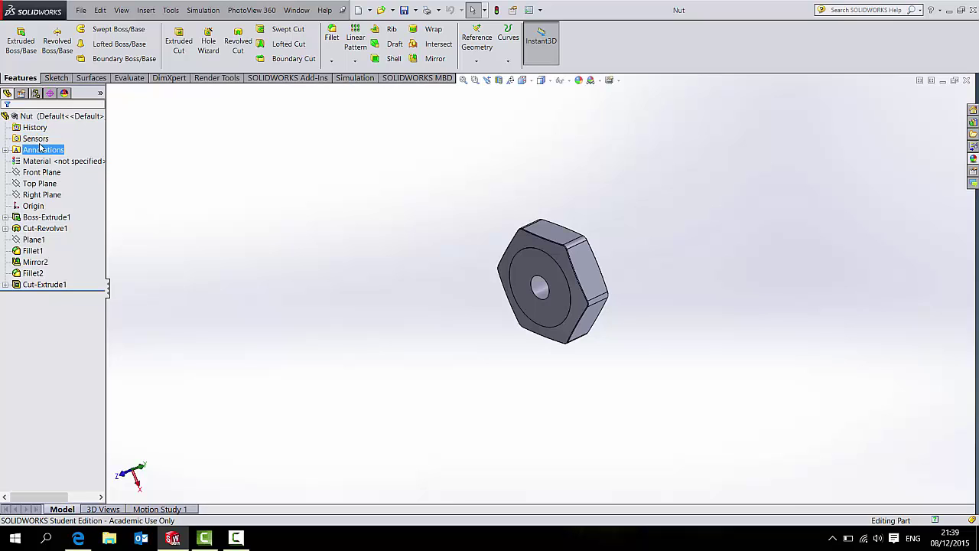
Insert the Bolt part from the Desktop into the Nut part with solid bodies and cosmetic threads, placing it freely beside the nut
{"action": "left_click", "coordinate": [145, 10]}
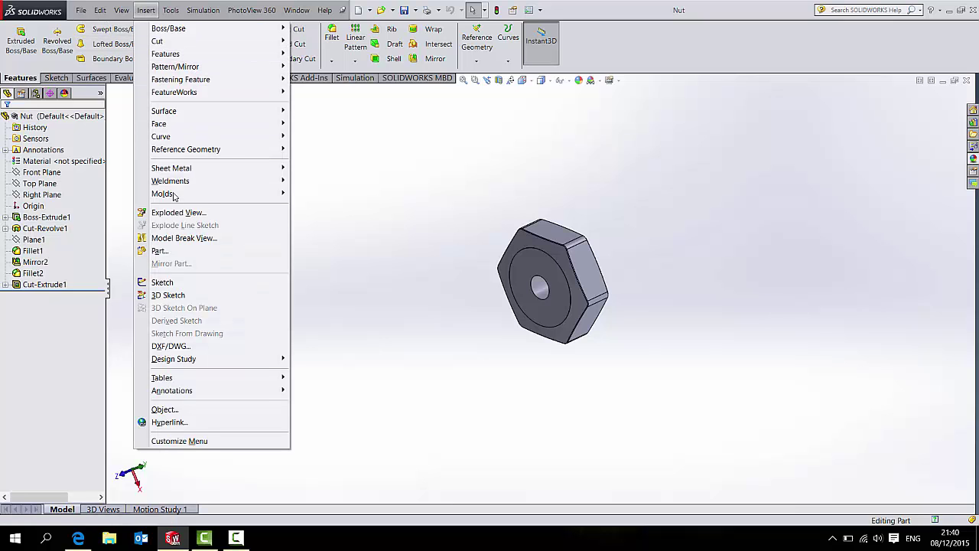
{"action": "left_click", "coordinate": [166, 250]}
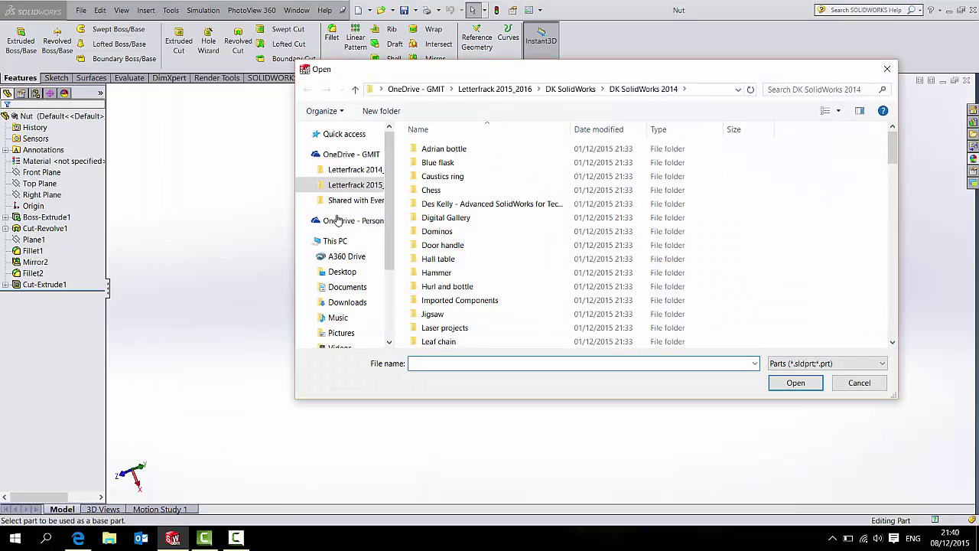
{"action": "left_click", "coordinate": [342, 272]}
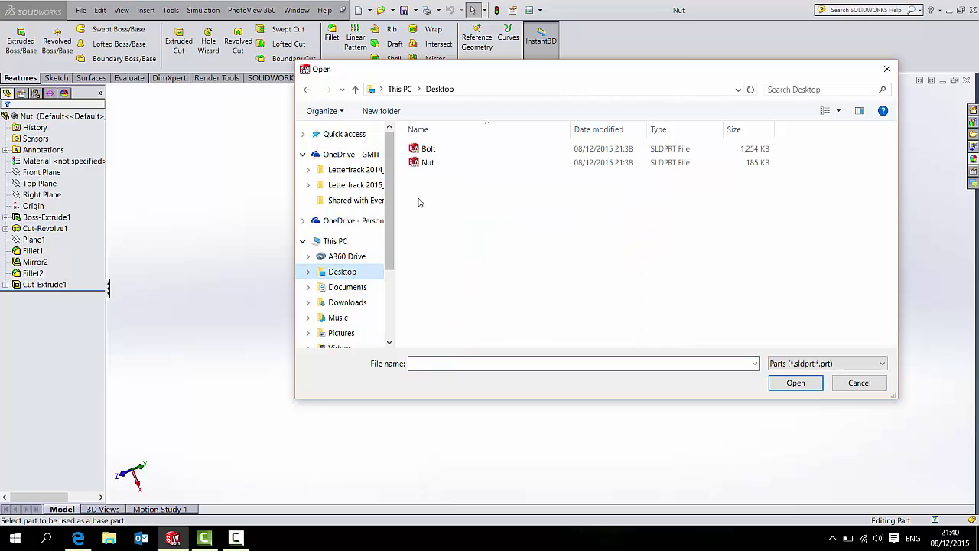
{"action": "double_click", "coordinate": [446, 150]}
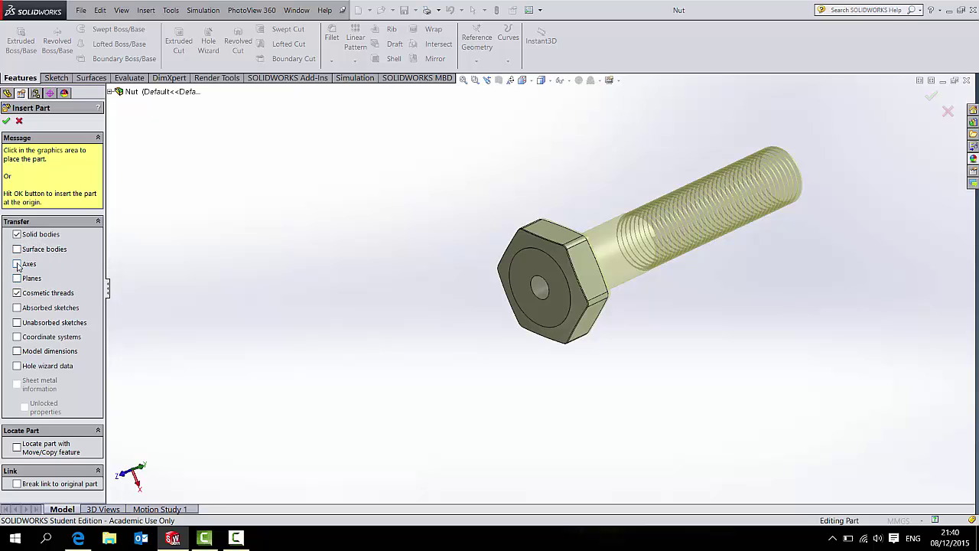
{"action": "left_click", "coordinate": [17, 264]}
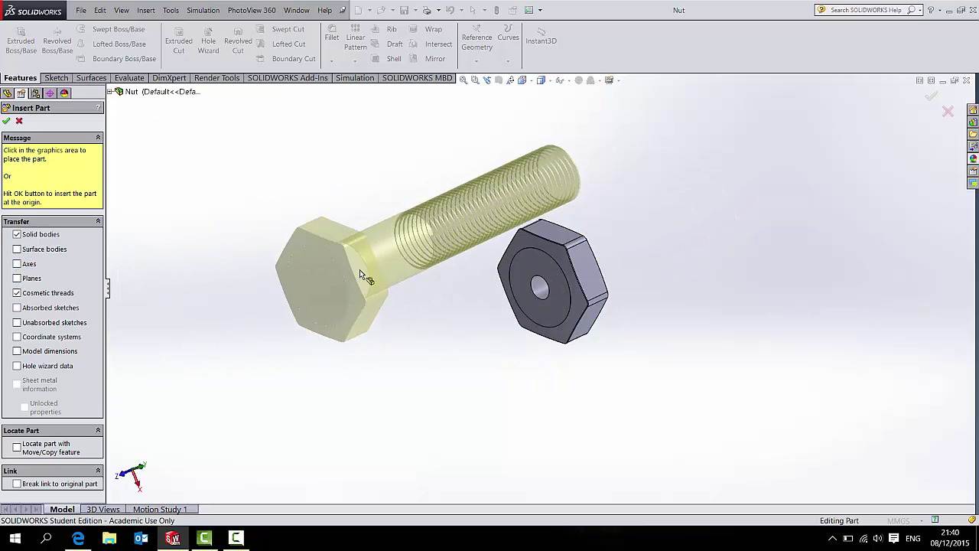
{"action": "left_click", "coordinate": [348, 243]}
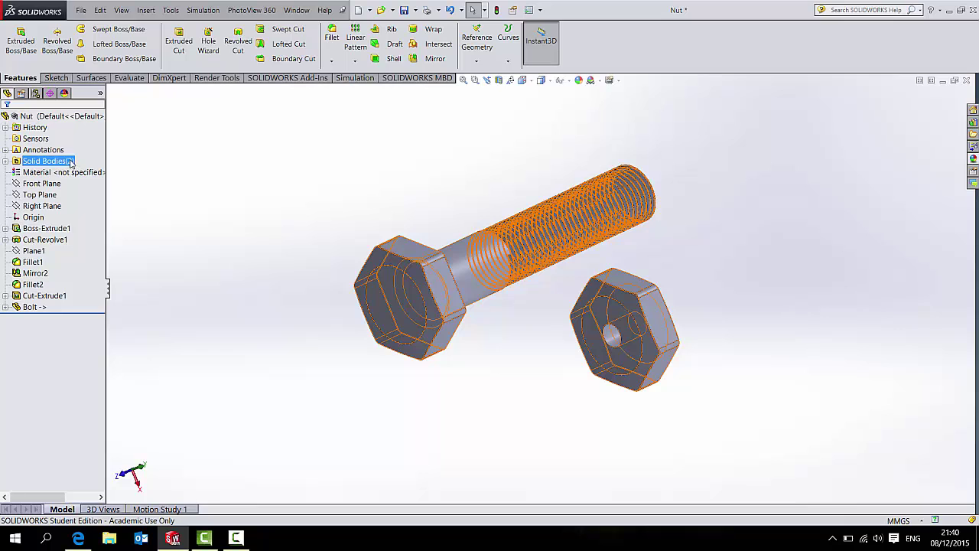
Expand the Solid Bodies folder and highlight the nut body and the bolt body in turn
{"action": "left_click", "coordinate": [5, 161]}
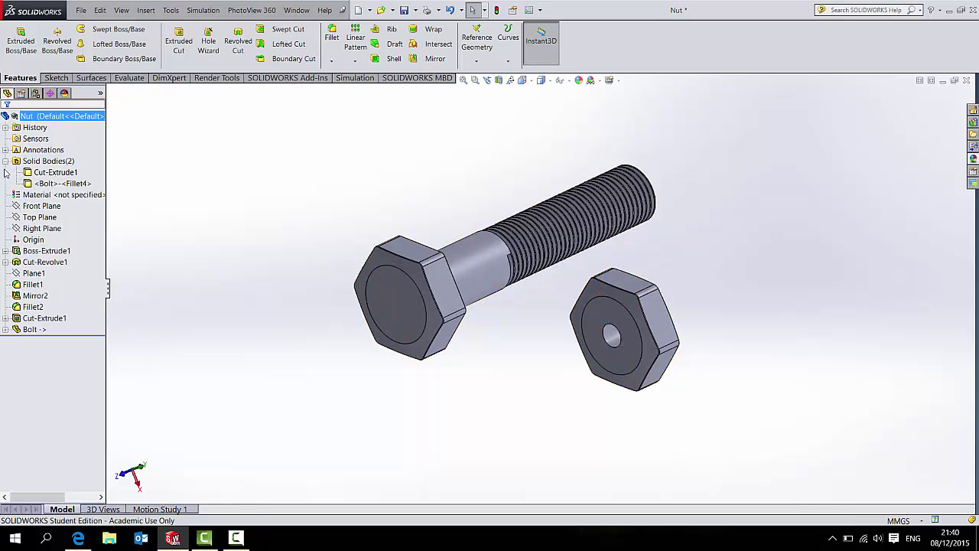
{"action": "left_click", "coordinate": [54, 172]}
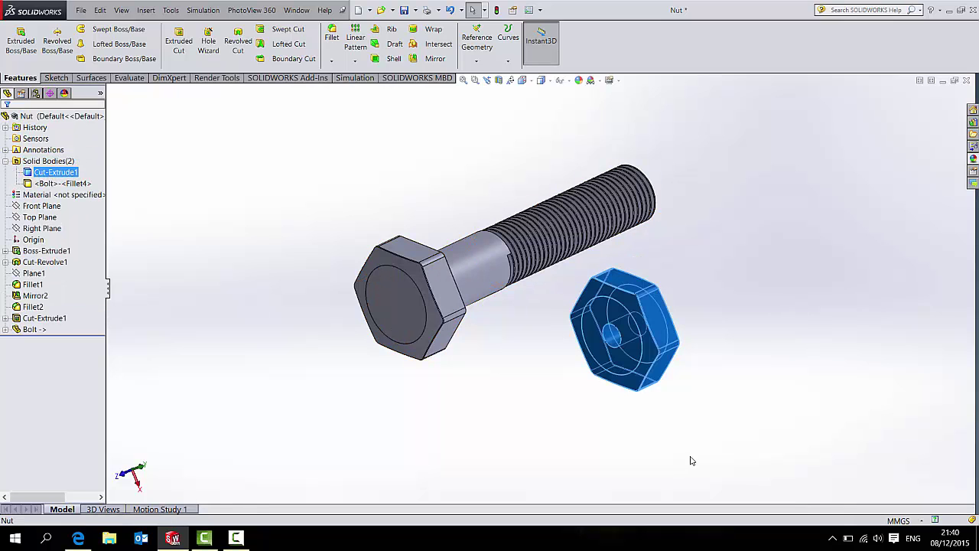
{"action": "left_click", "coordinate": [61, 183]}
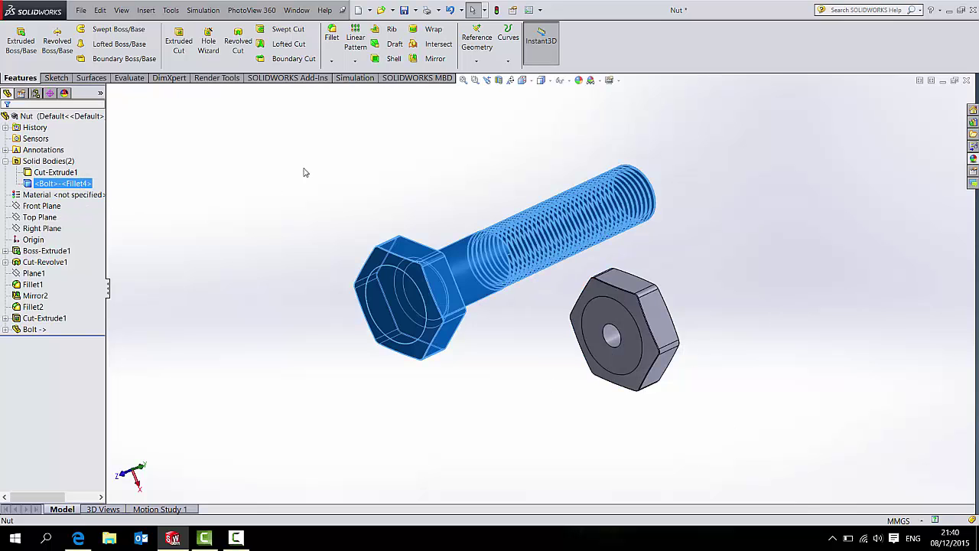
{"action": "left_click", "coordinate": [306, 170]}
{"action": "middle_click_drag", "start_coordinate": [455, 304], "coordinate": [612, 329]}
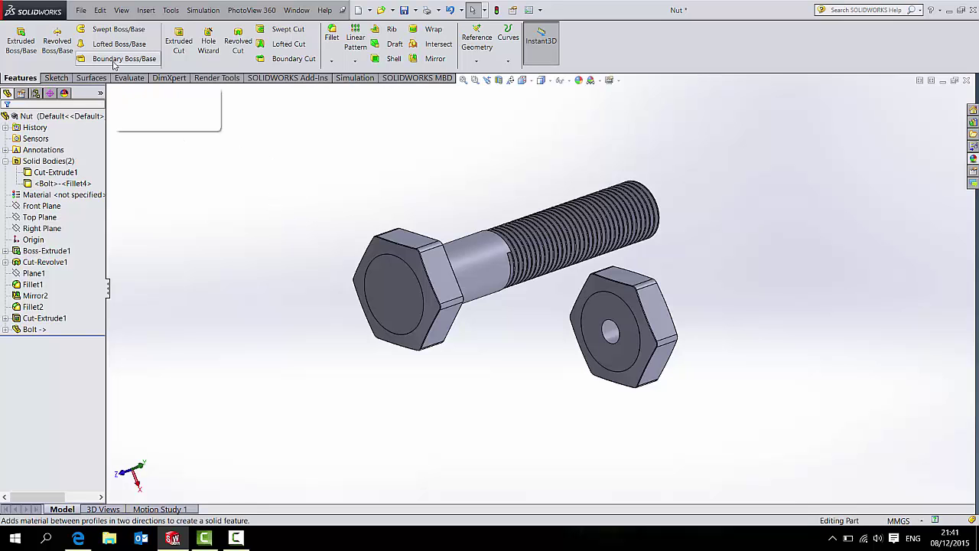
Start the Move/Copy Body feature and choose the bolt as the body to move
{"action": "middle_click_drag", "start_coordinate": [367, 283], "coordinate": [387, 284]}
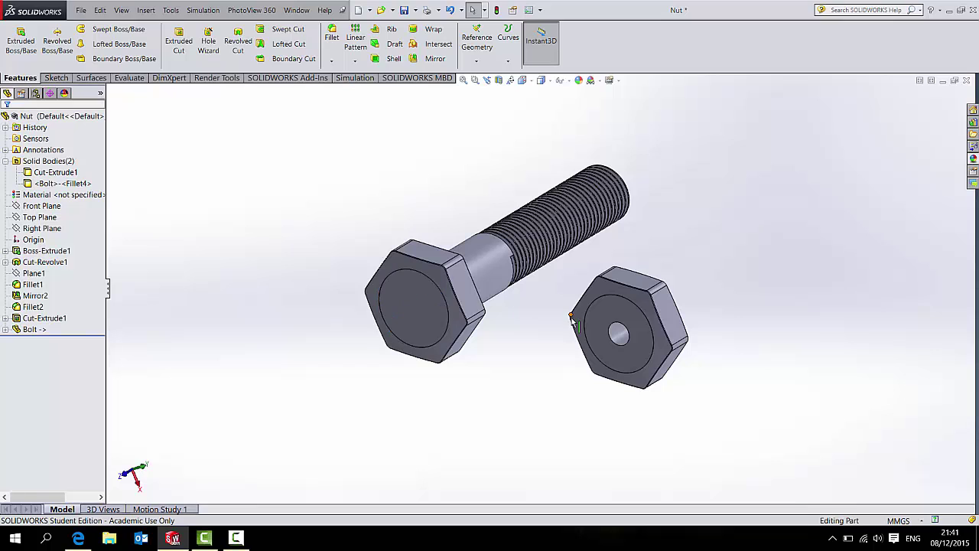
{"action": "middle_click_drag", "start_coordinate": [670, 397], "coordinate": [606, 345]}
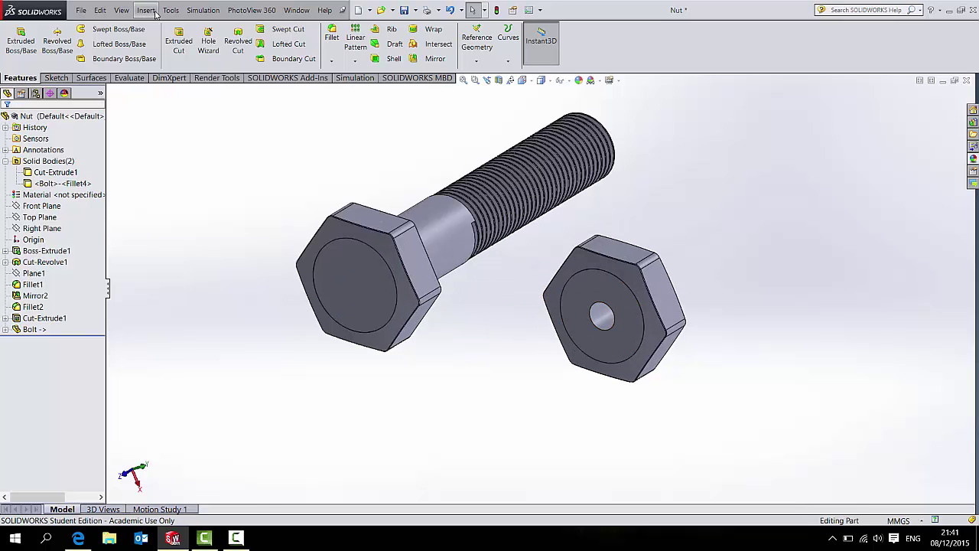
{"action": "left_click", "coordinate": [153, 12]}
{"action": "mouse_move", "coordinate": [192, 54]}
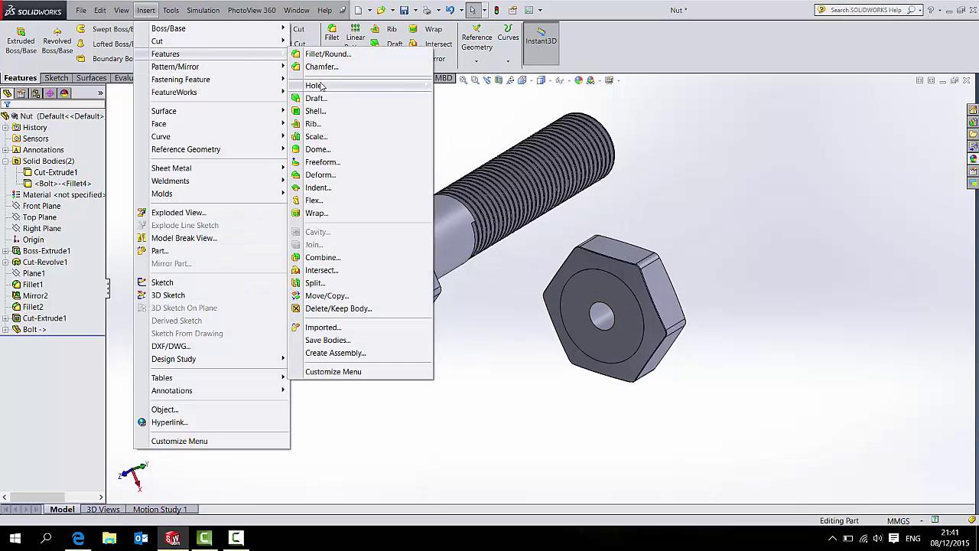
{"action": "left_click", "coordinate": [339, 296]}
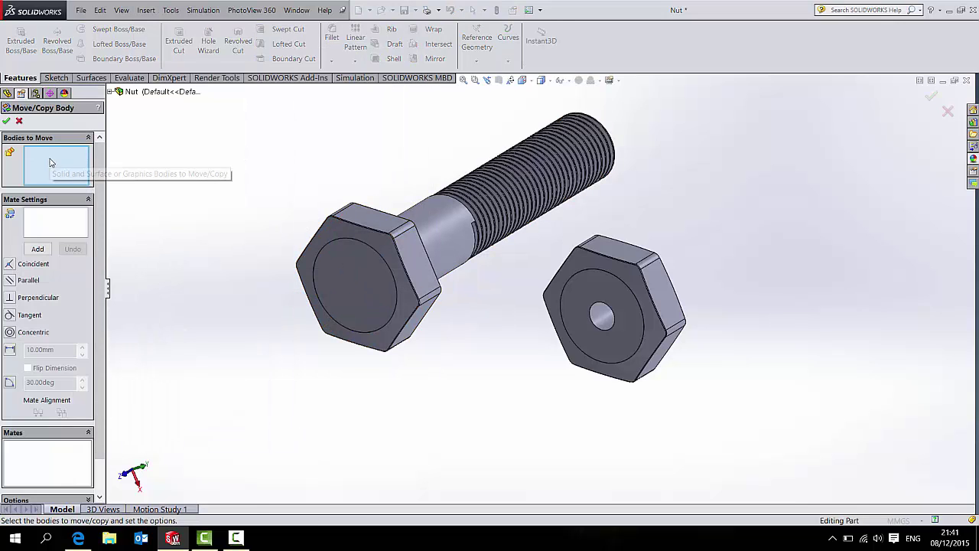
{"action": "left_click", "coordinate": [432, 232]}
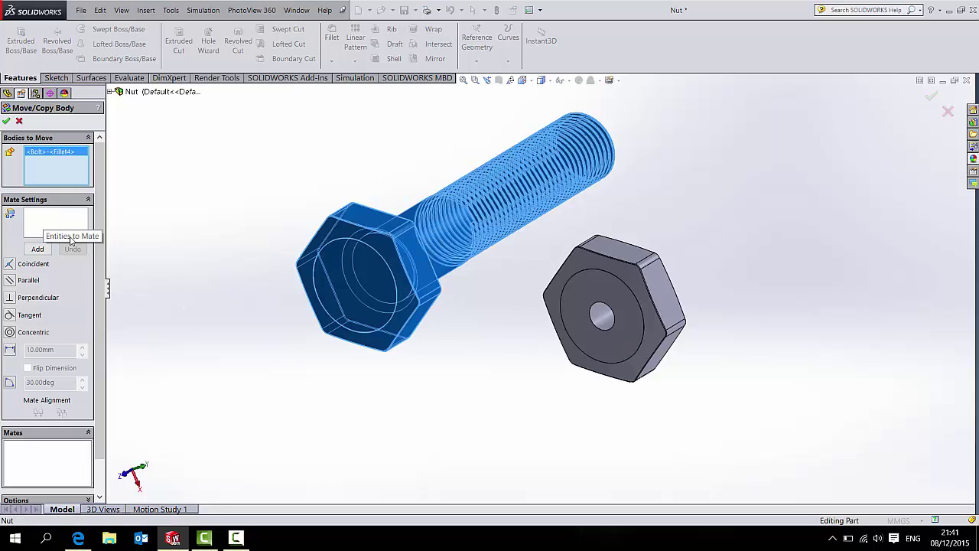
Try translating the bolt body freely away from the nut and return to the constraint settings
{"action": "scroll", "coordinate": [100, 216], "scroll_direction": "down", "scroll_amount": 2}
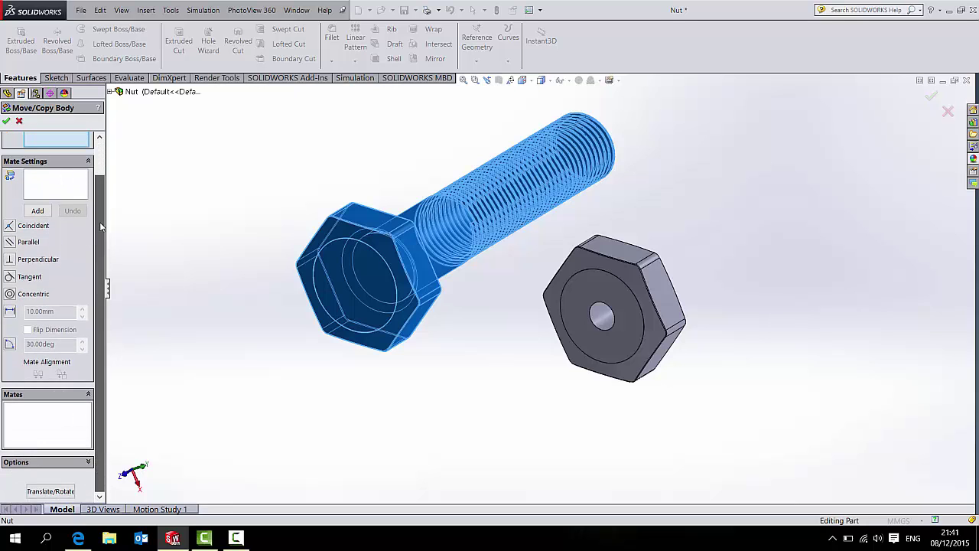
{"action": "scroll", "coordinate": [100, 216], "scroll_direction": "up", "scroll_amount": 2}
{"action": "scroll", "coordinate": [102, 274], "scroll_direction": "down", "scroll_amount": 2}
{"action": "left_click", "coordinate": [51, 491]}
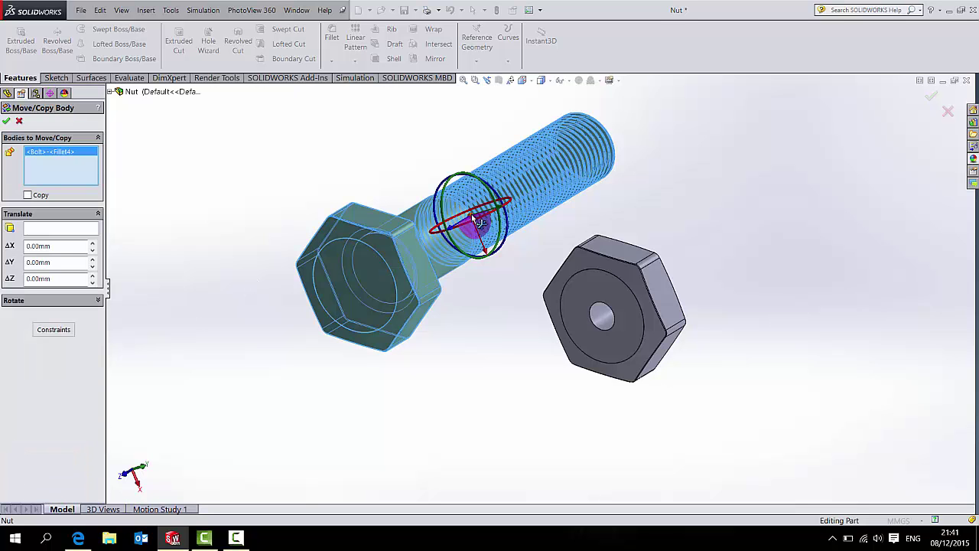
{"action": "left_click_drag", "start_coordinate": [480, 222], "coordinate": [382, 200]}
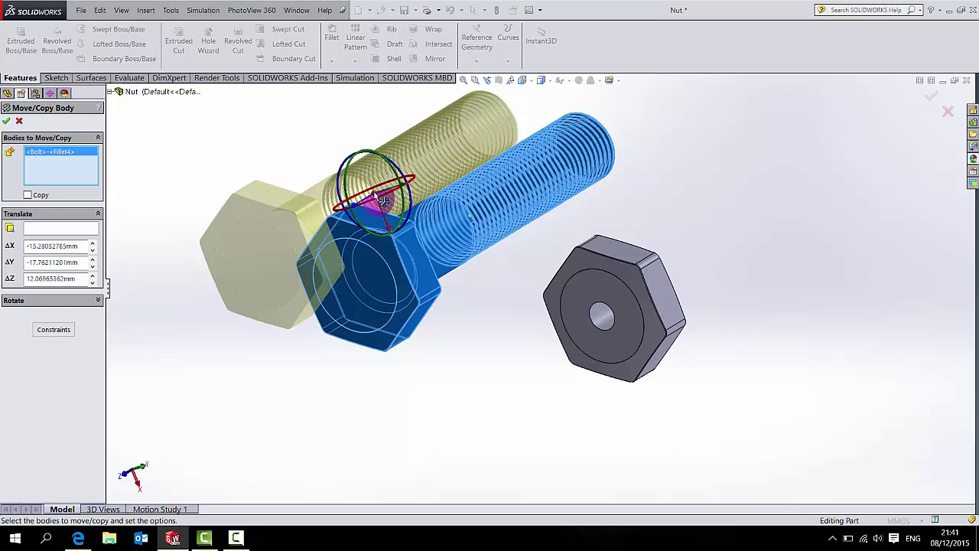
{"action": "left_click", "coordinate": [53, 330]}
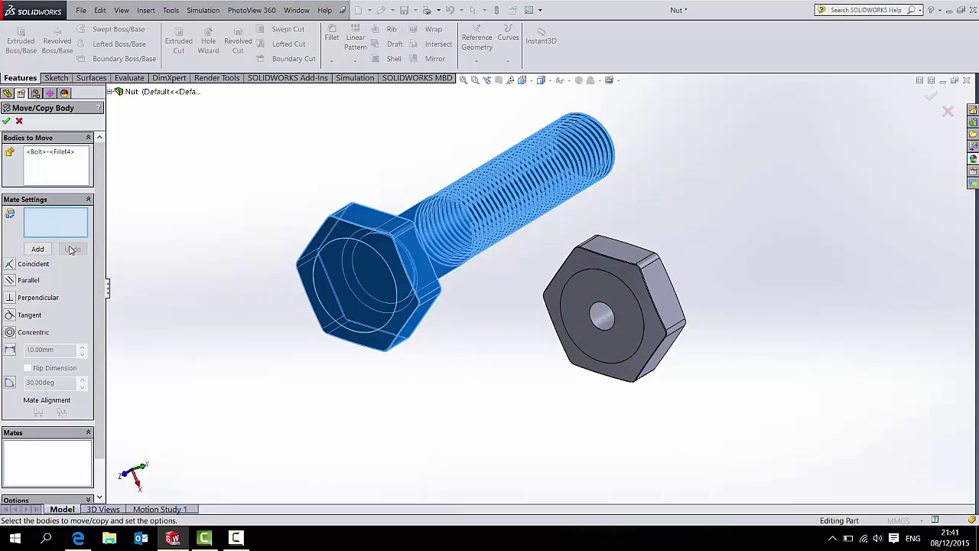
Add a concentric mate between the nut's hole face and the bolt's cylindrical shank face
{"action": "left_click", "coordinate": [601, 311]}
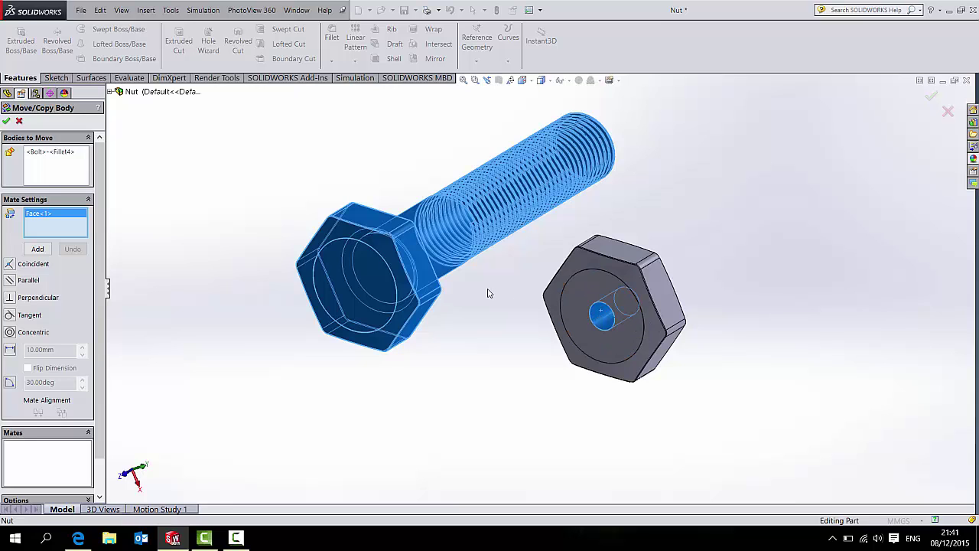
{"action": "left_click", "coordinate": [439, 270]}
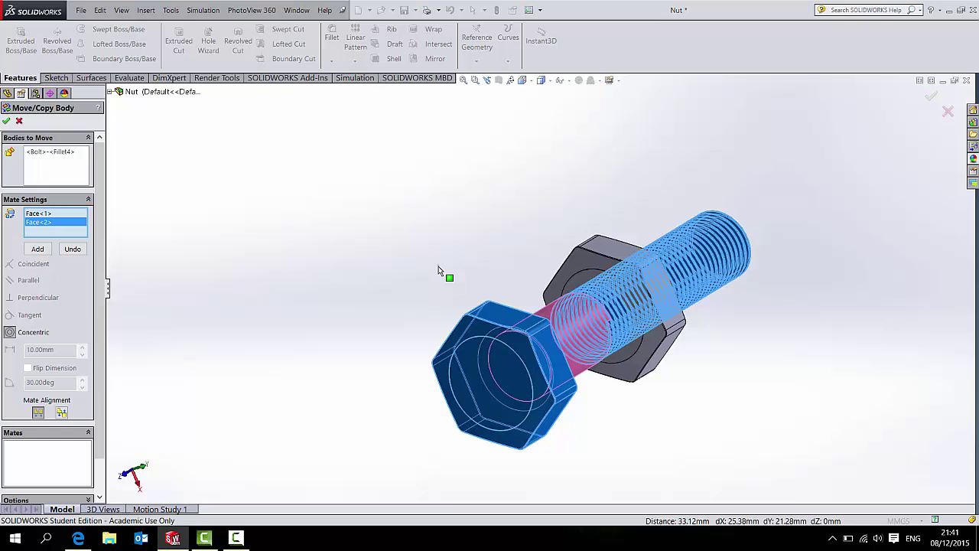
{"action": "left_click", "coordinate": [37, 249]}
{"action": "middle_click_drag", "start_coordinate": [402, 339], "coordinate": [460, 262]}
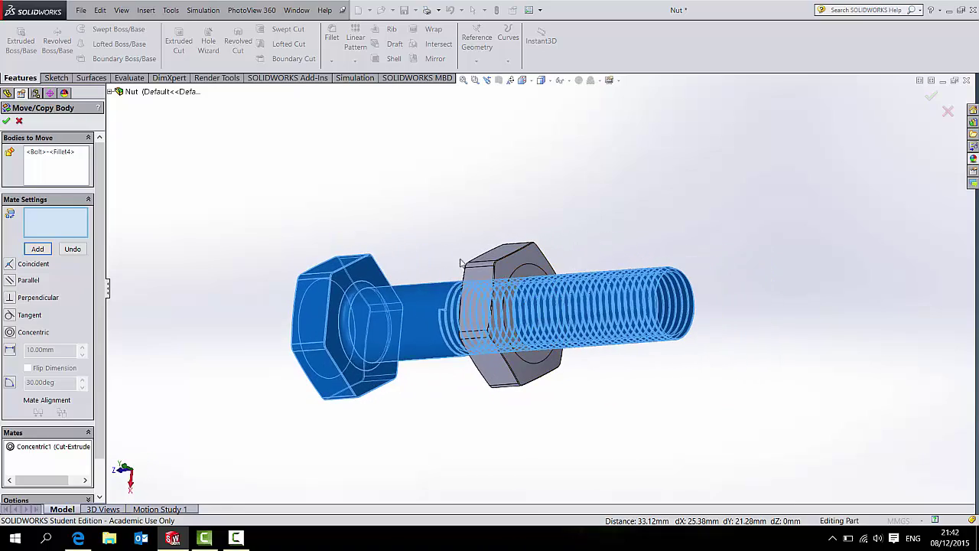
Set a 40 mm distance mate between the underside of the bolt head and the nut's facing flat face, completing the body move
{"action": "left_click", "coordinate": [364, 267]}
{"action": "middle_click_drag", "start_coordinate": [364, 268], "coordinate": [537, 296]}
{"action": "left_click", "coordinate": [577, 282]}
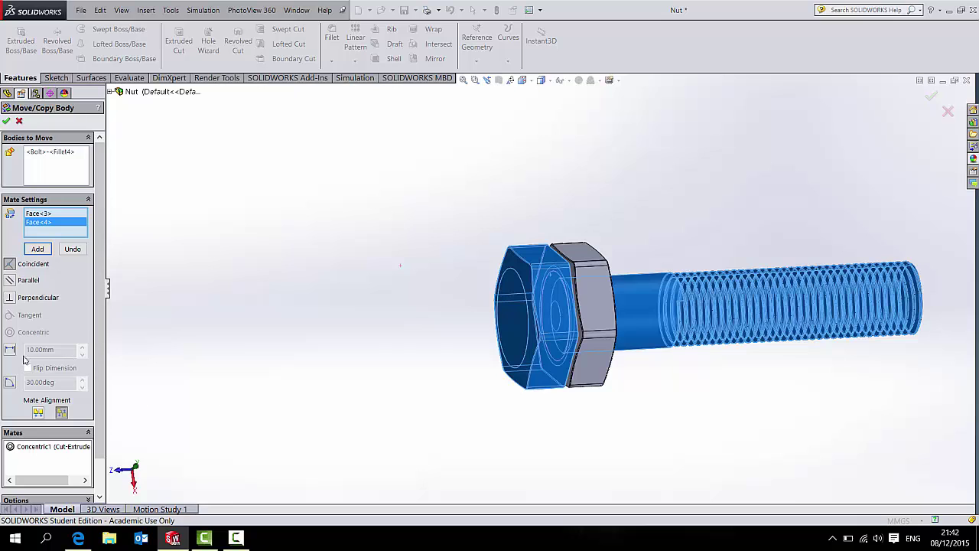
{"action": "left_click", "coordinate": [10, 350]}
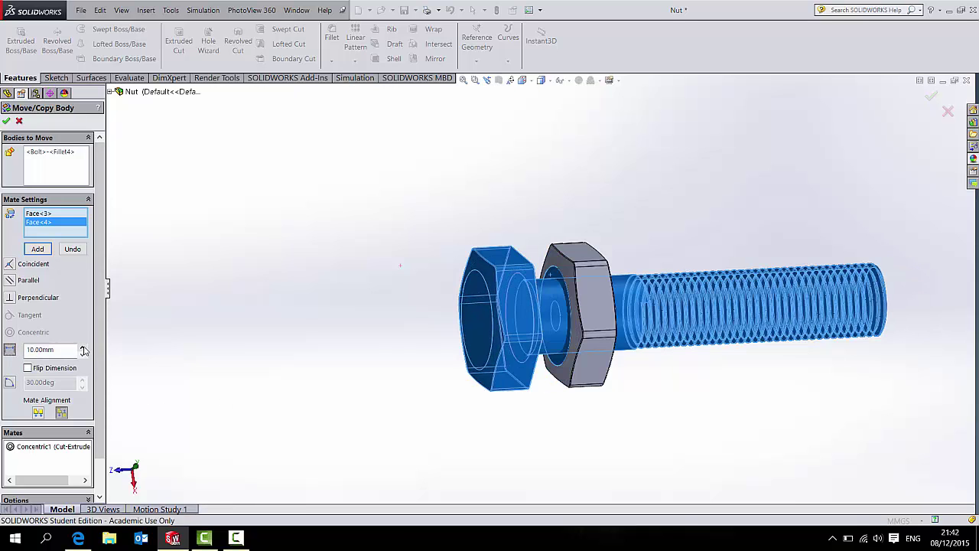
{"action": "left_click", "coordinate": [83, 347]}
{"action": "left_click", "coordinate": [83, 347]}
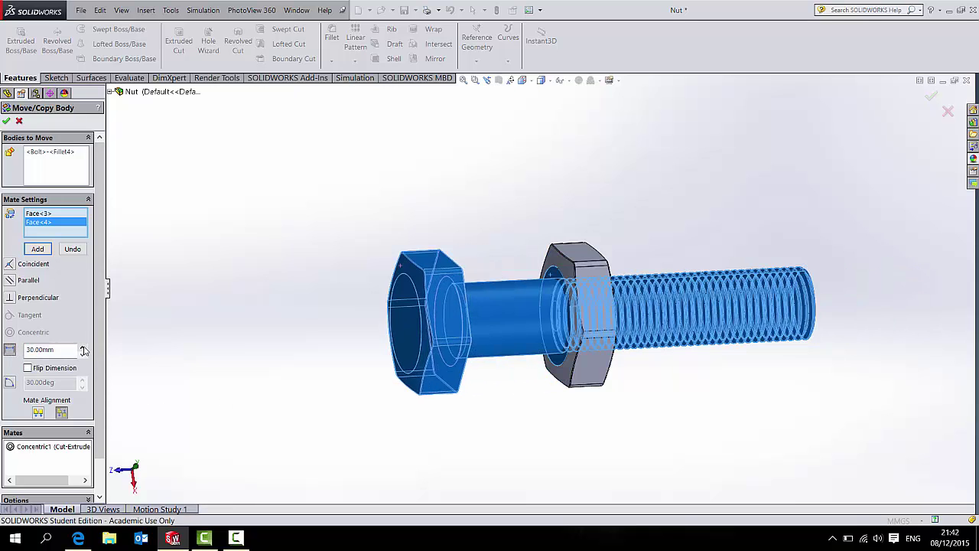
{"action": "left_click", "coordinate": [83, 348]}
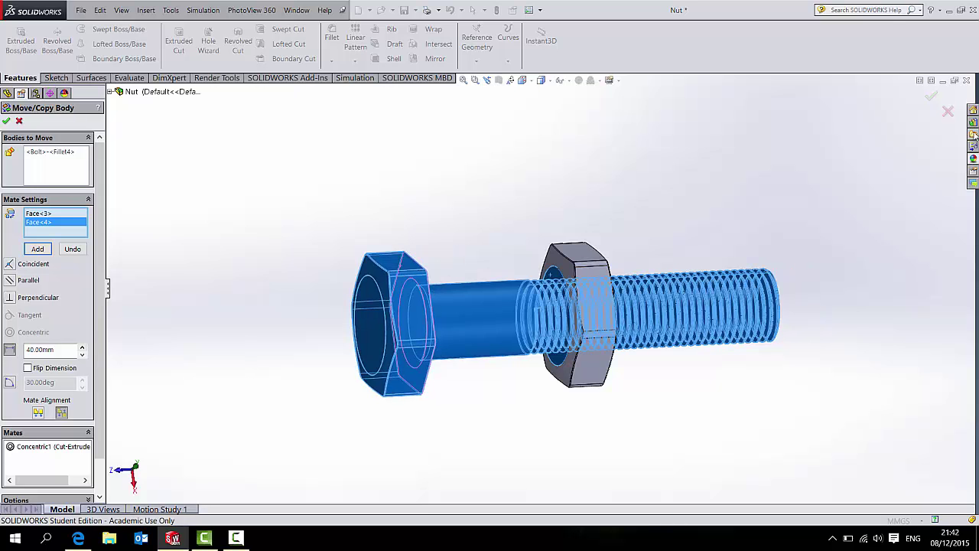
{"action": "left_click", "coordinate": [928, 96]}
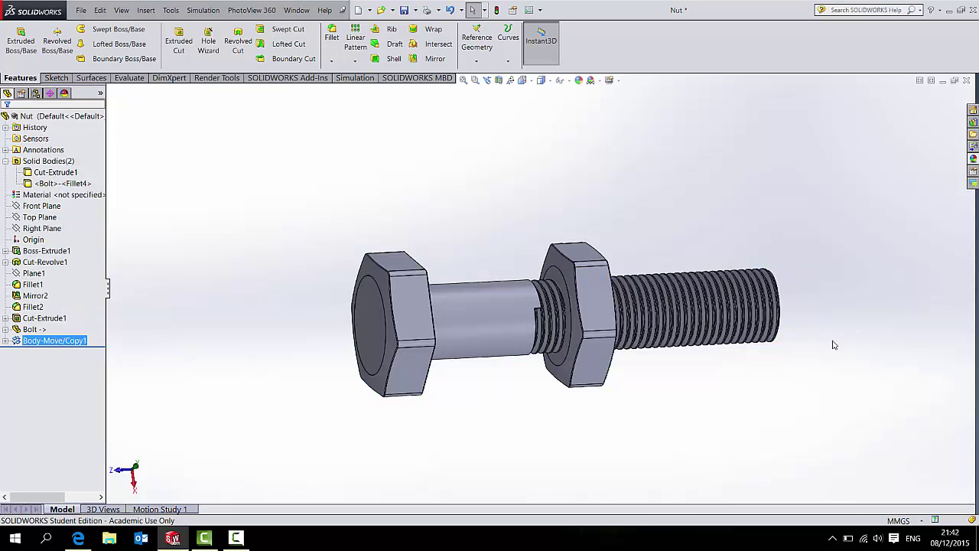
Combine the two bodies with the Subtract operation, using the nut as main body and the bolt as the body to subtract
{"action": "middle_click_drag", "start_coordinate": [710, 324], "coordinate": [571, 429]}
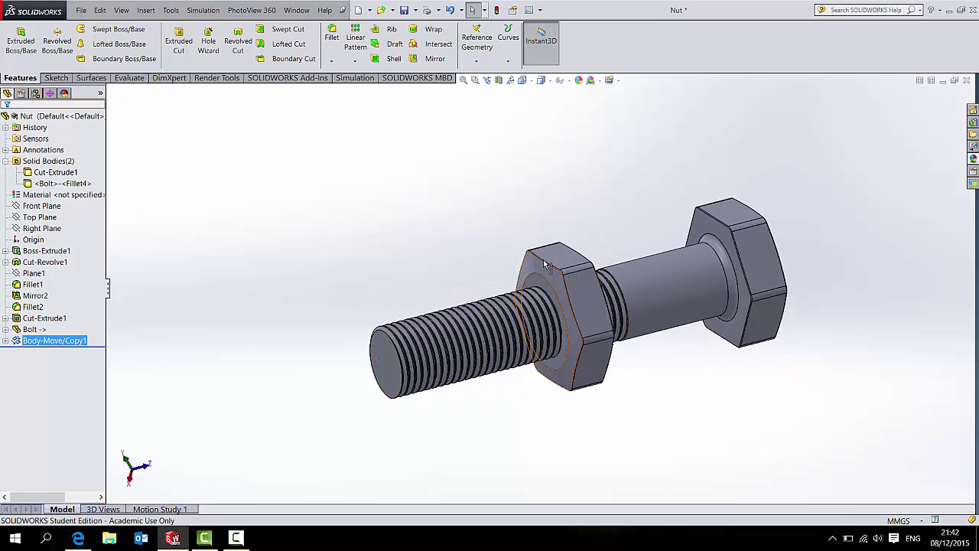
{"action": "scroll", "coordinate": [734, 343], "scroll_direction": "down", "scroll_amount": 3}
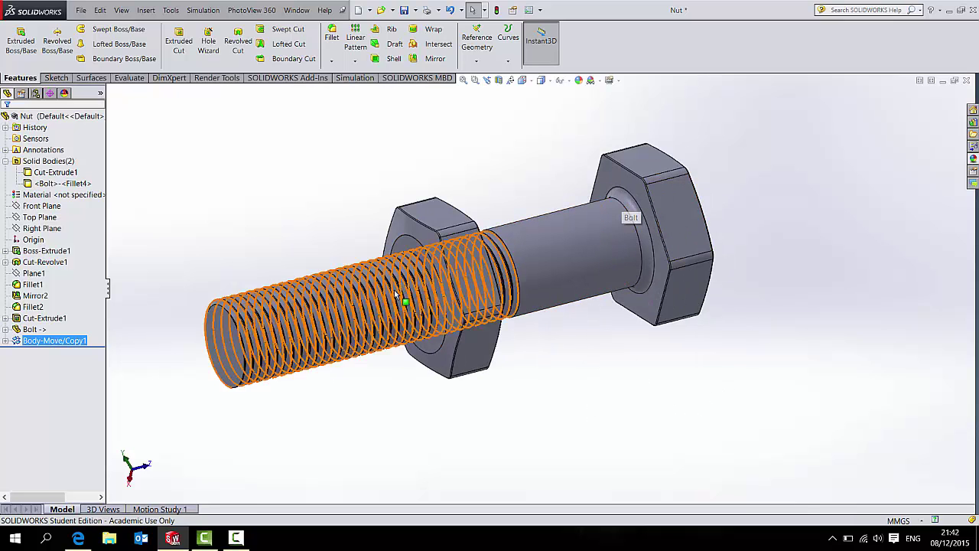
{"action": "left_click", "coordinate": [145, 10]}
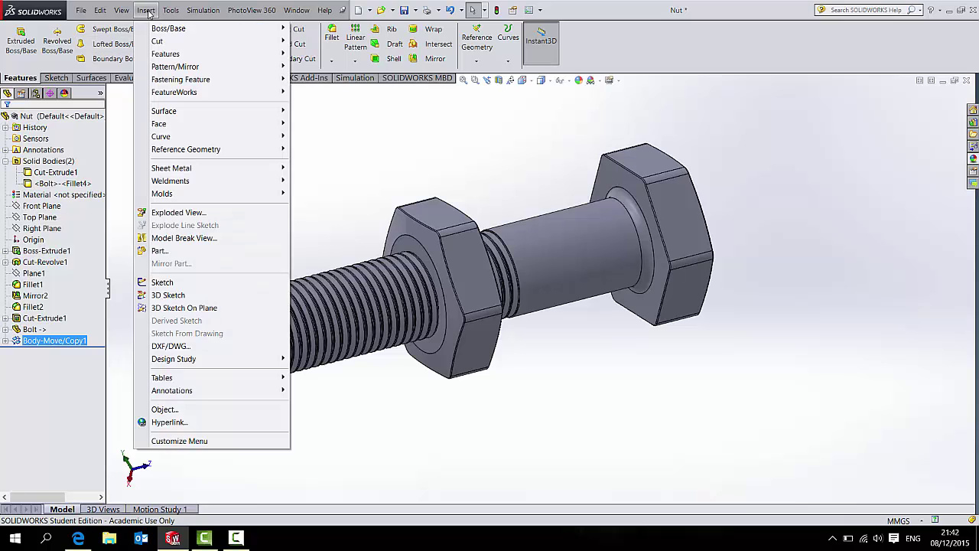
{"action": "mouse_move", "coordinate": [176, 53]}
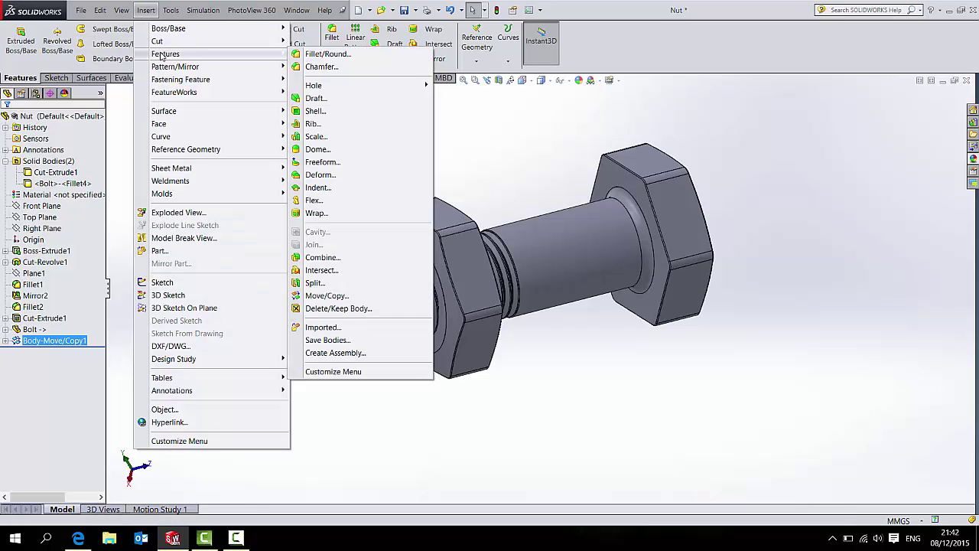
{"action": "left_click", "coordinate": [312, 260]}
{"action": "scroll", "coordinate": [280, 223], "scroll_direction": "up", "scroll_amount": 3}
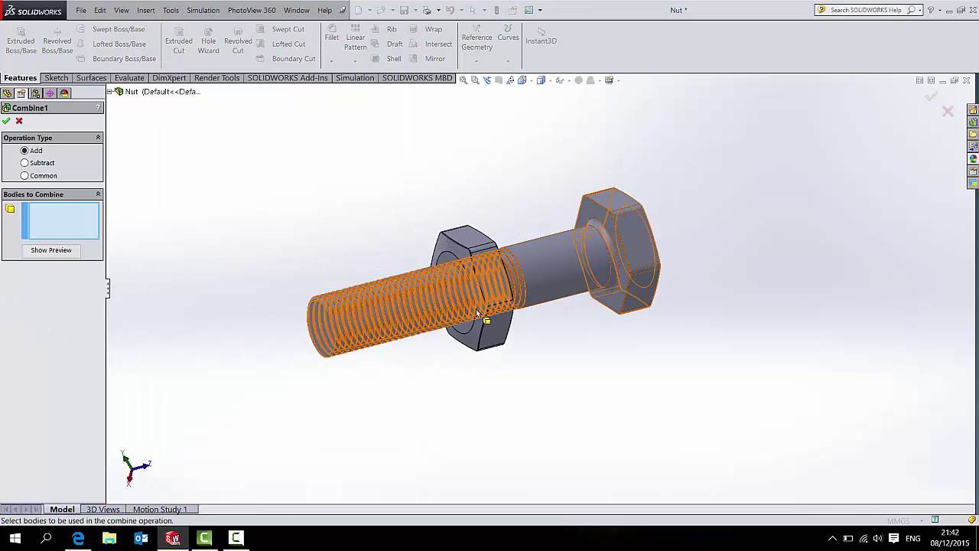
{"action": "scroll", "coordinate": [477, 314], "scroll_direction": "down", "scroll_amount": 3}
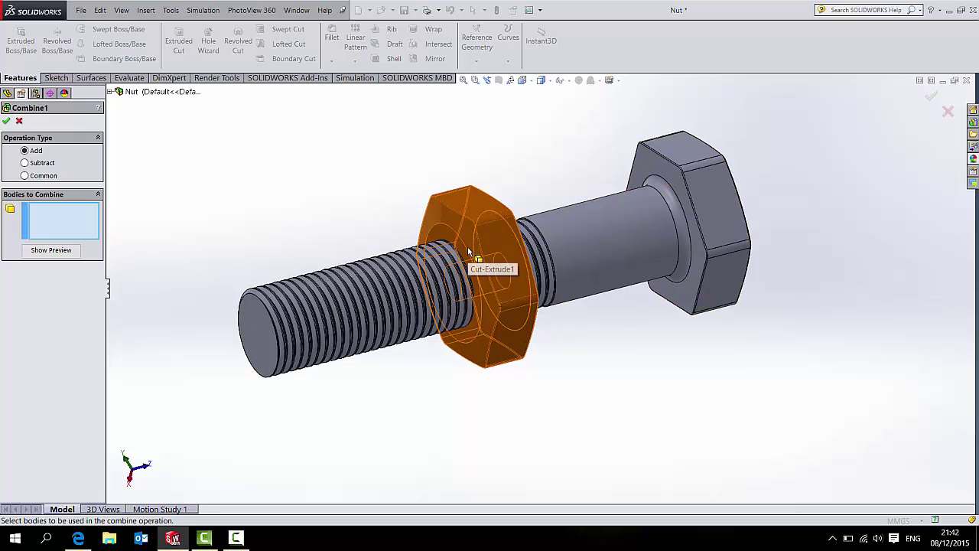
{"action": "left_click", "coordinate": [25, 163]}
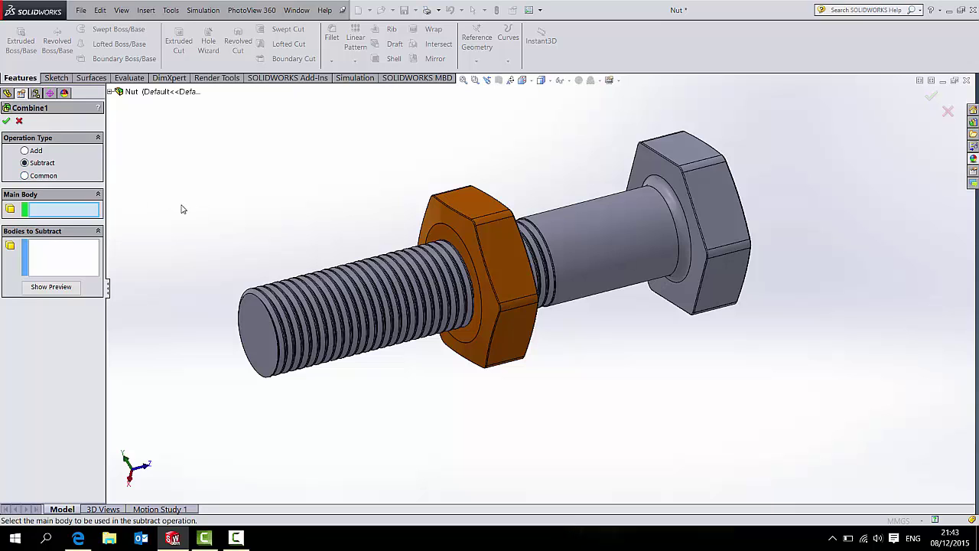
{"action": "left_click", "coordinate": [441, 210]}
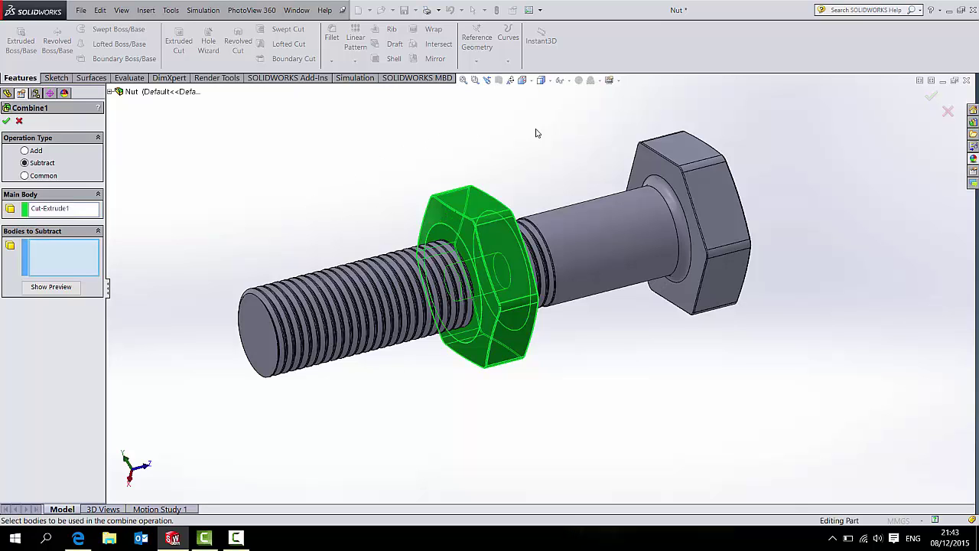
{"action": "left_click", "coordinate": [603, 207]}
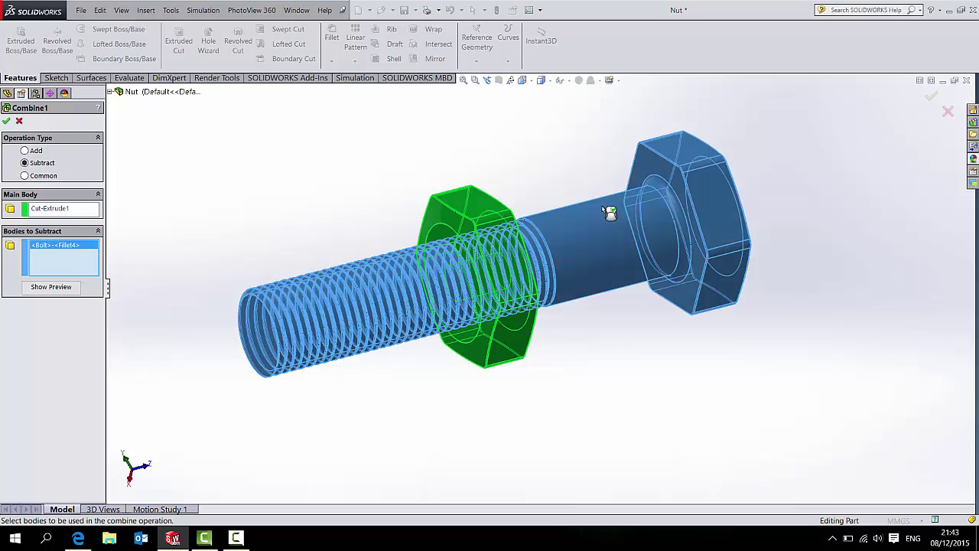
{"action": "left_click", "coordinate": [6, 121]}
Examine the internal thread cut into the nut's hole from both sides
{"action": "middle_click_drag", "start_coordinate": [213, 296], "coordinate": [249, 357]}
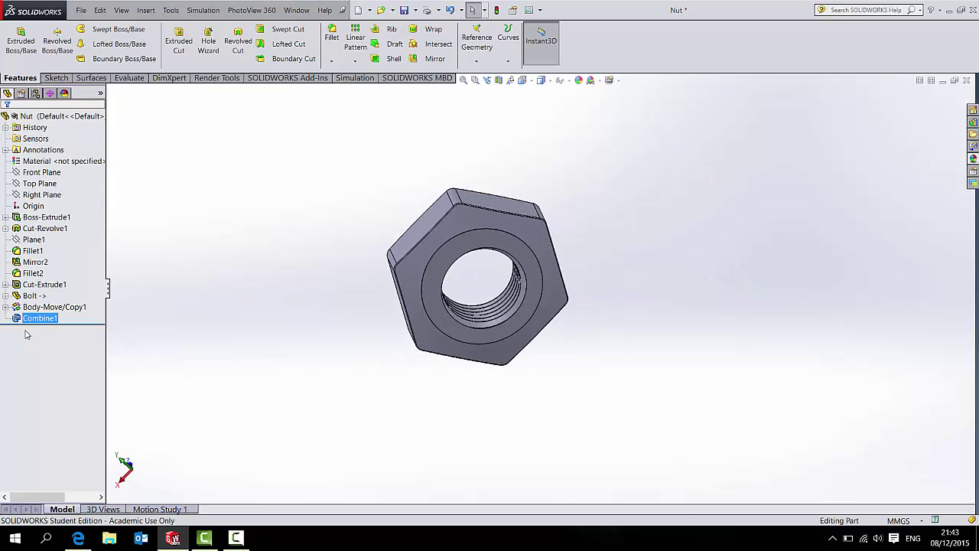
{"action": "left_click", "coordinate": [35, 296], "text": "ctrl"}
{"action": "left_click", "coordinate": [35, 296], "text": "ctrl"}
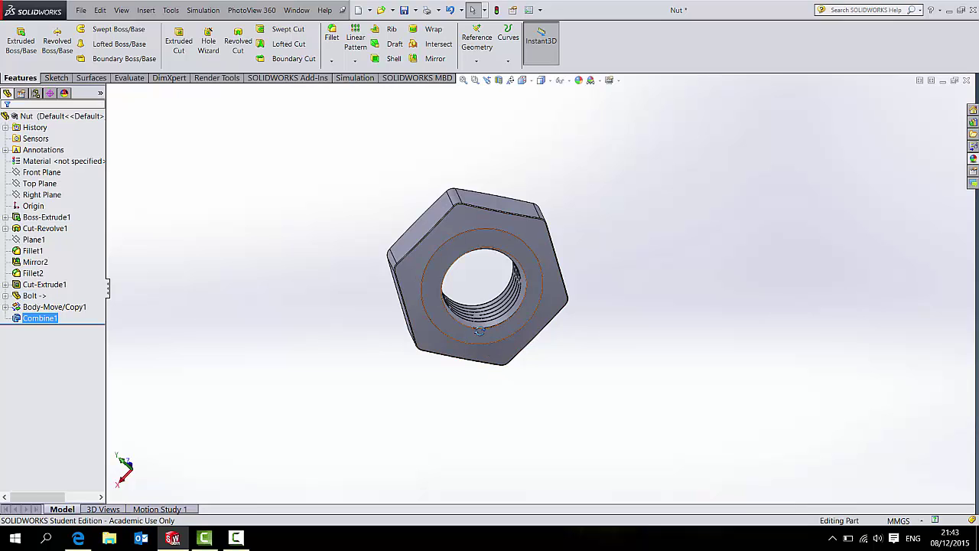
{"action": "middle_click_drag", "start_coordinate": [197, 312], "coordinate": [116, 323]}
{"action": "left_click", "coordinate": [31, 296], "text": "ctrl"}
{"action": "left_click", "coordinate": [33, 297], "text": "ctrl"}
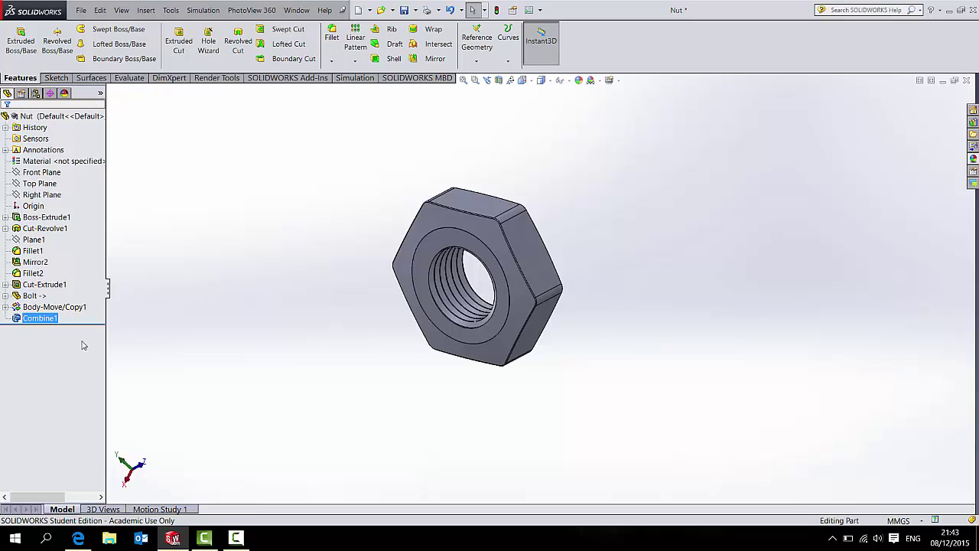
Create a planar section view from one of the nut's flat side faces, offsetting the plane inward through the threaded hole
{"action": "middle_click_drag", "start_coordinate": [404, 313], "coordinate": [439, 277]}
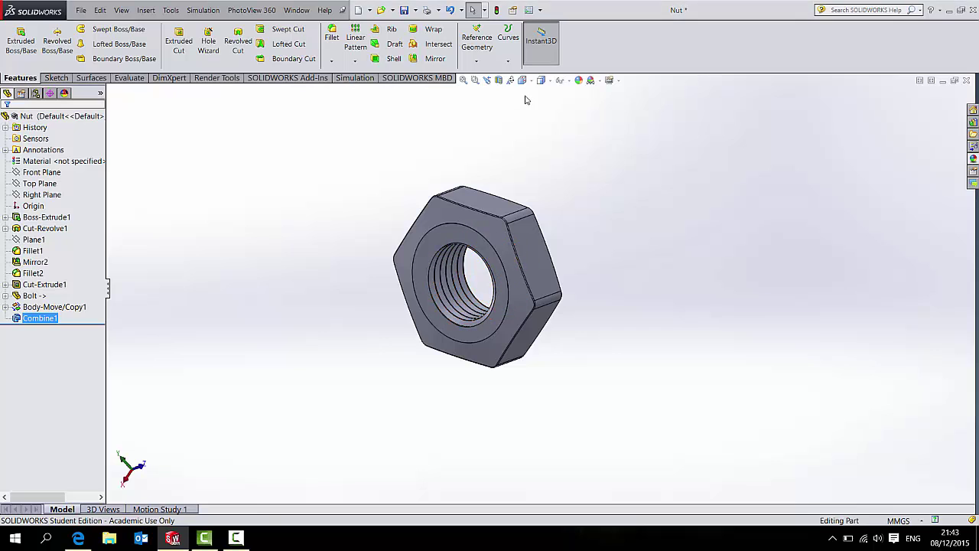
{"action": "left_click", "coordinate": [498, 80]}
{"action": "left_click", "coordinate": [534, 254]}
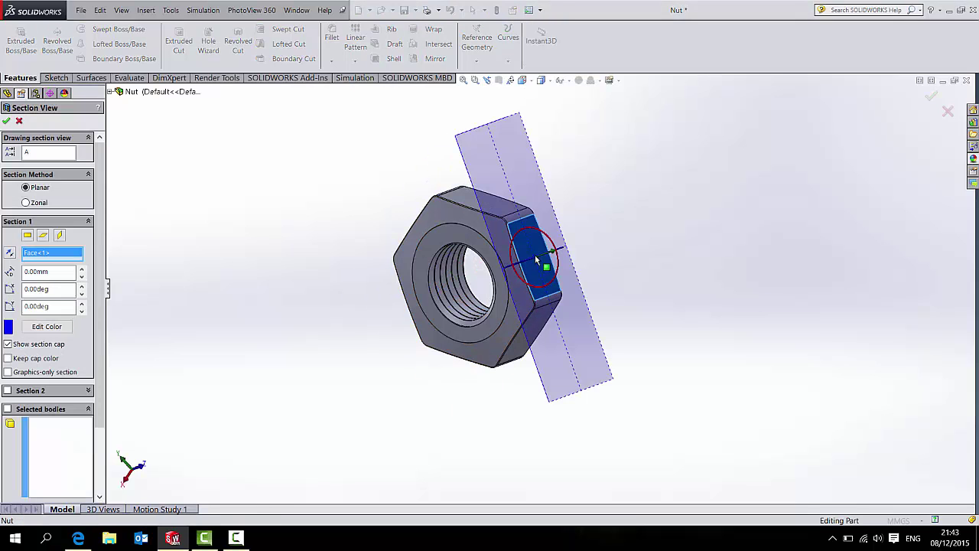
{"action": "left_click_drag", "start_coordinate": [561, 260], "coordinate": [504, 268]}
{"action": "left_click", "coordinate": [930, 96]}
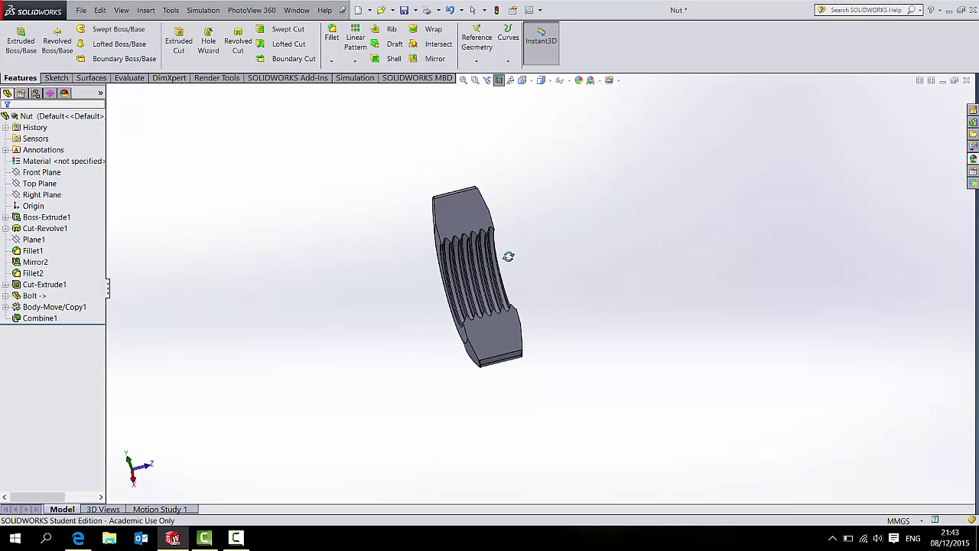